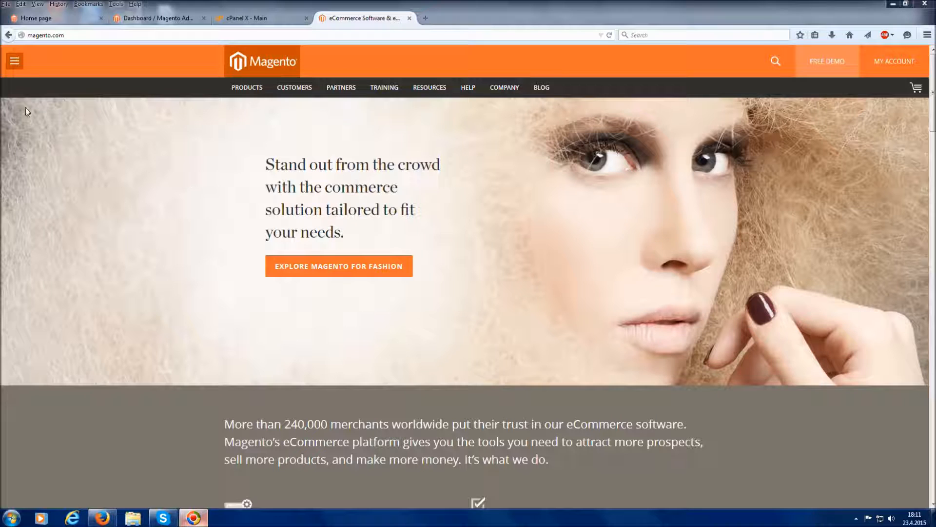
Open the Themes category of the Magento Connect marketplace and filter the list to free themes
left_click(19, 64)
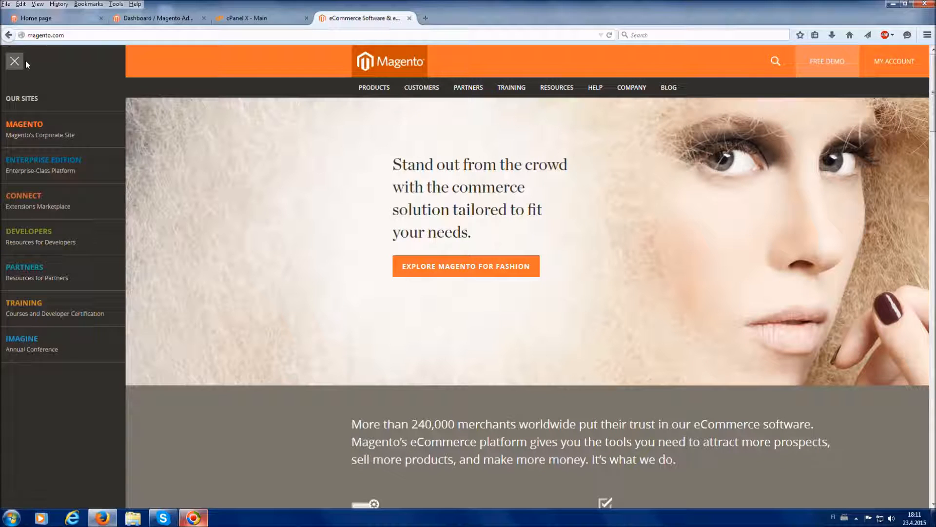
left_click(57, 200)
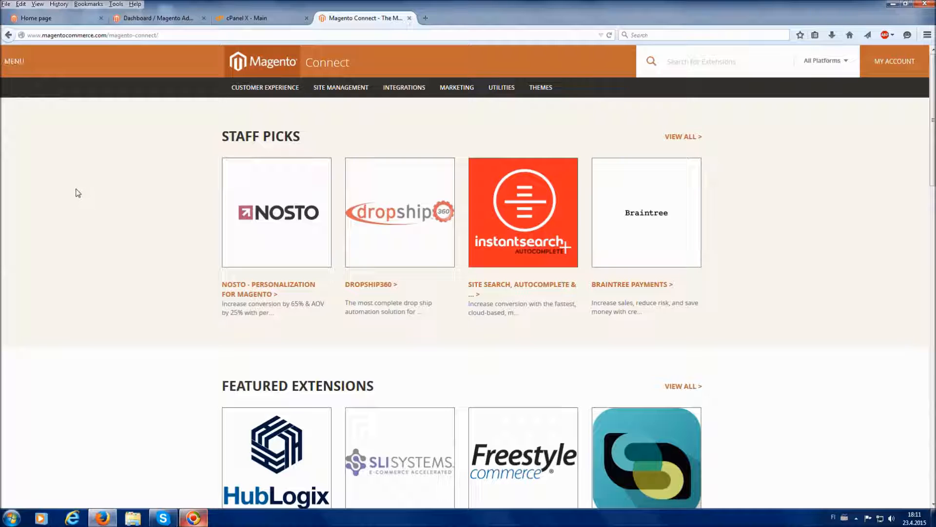
left_click(547, 89)
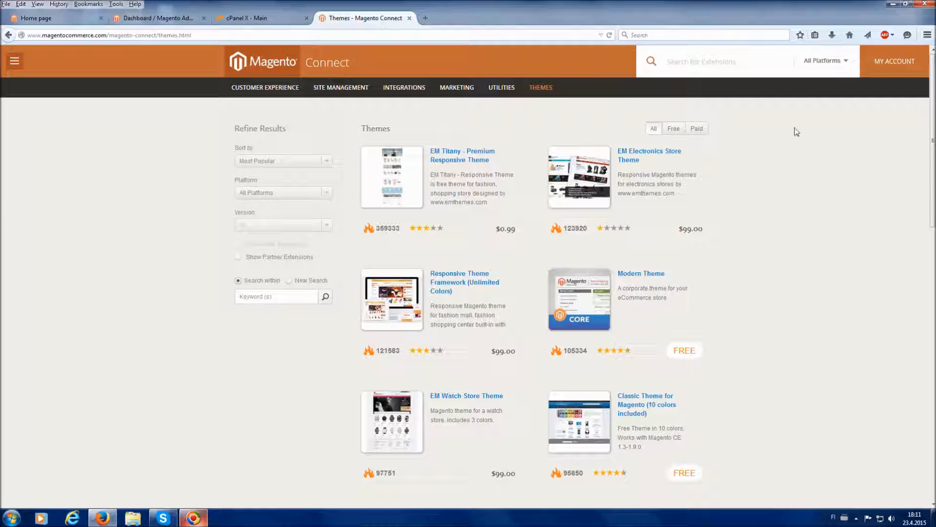
left_click(675, 133)
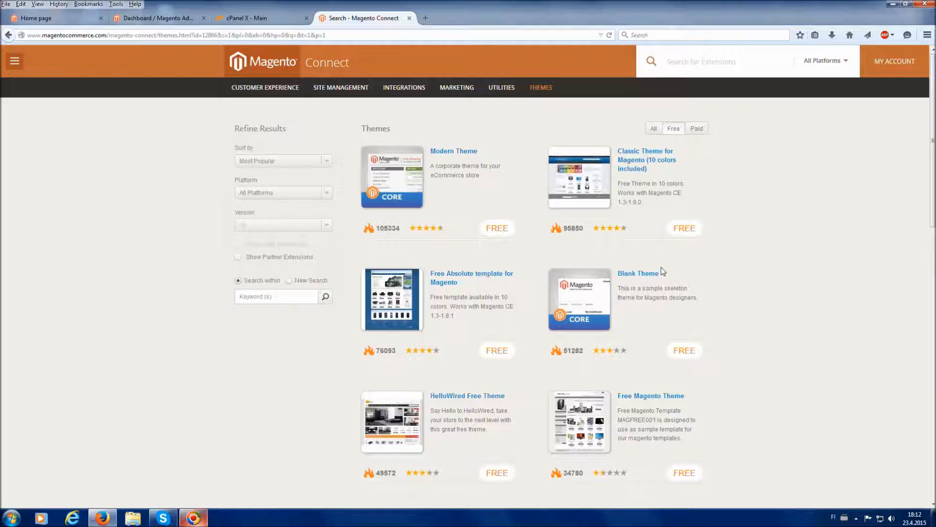
Browse the free themes and open the Classic Theme for Magento (10 colors included) page
scroll(790, 242, "down", 5)
scroll(790, 242, "up", 5)
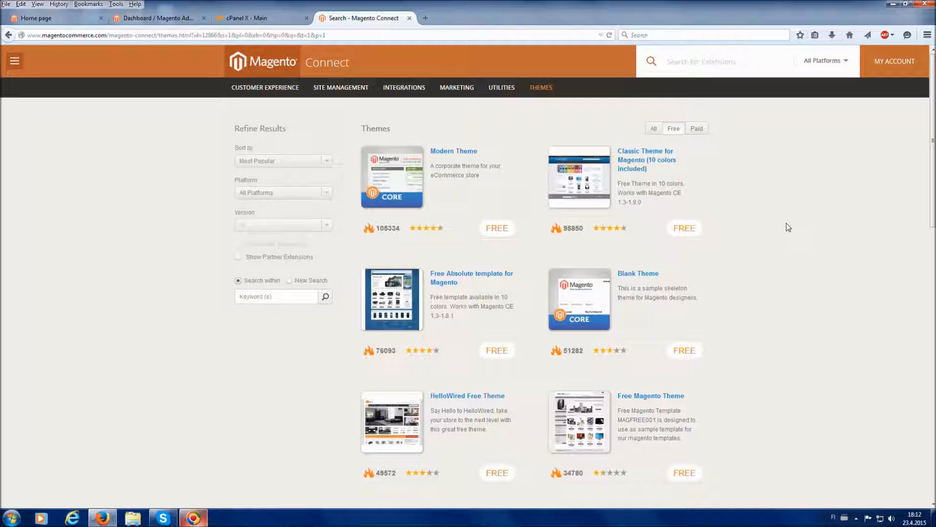
left_click(655, 165)
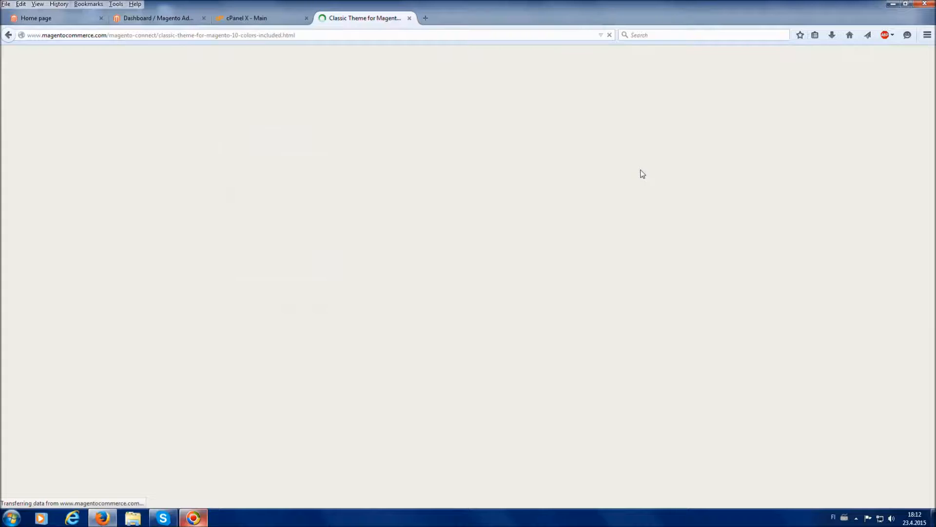
Examine the Classic Theme's overview and the compatible versions given in its release notes
scroll(645, 168, "down", 4)
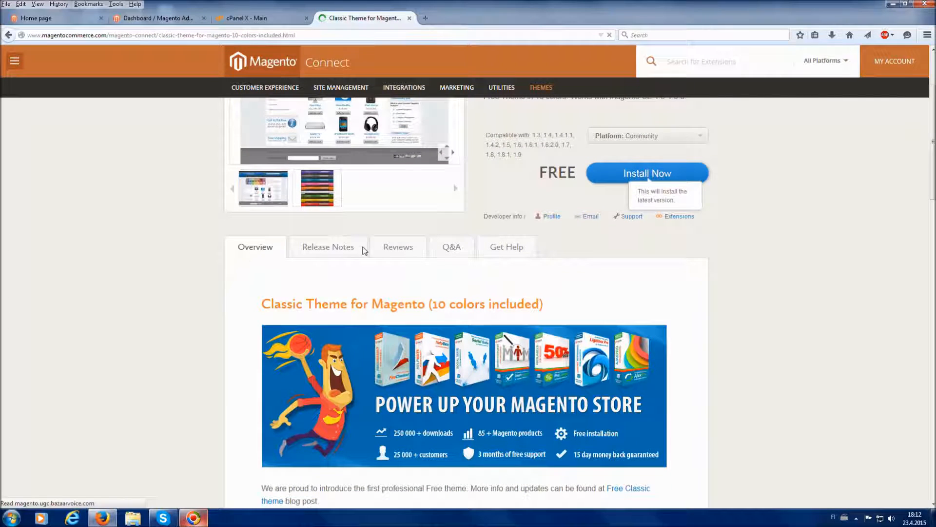
scroll(402, 275, "down", 3)
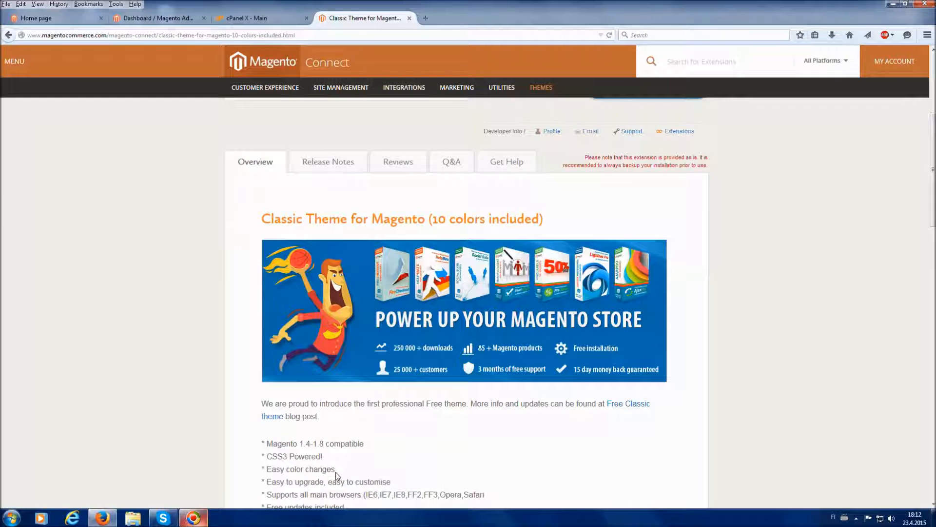
scroll(336, 475, "up", 2)
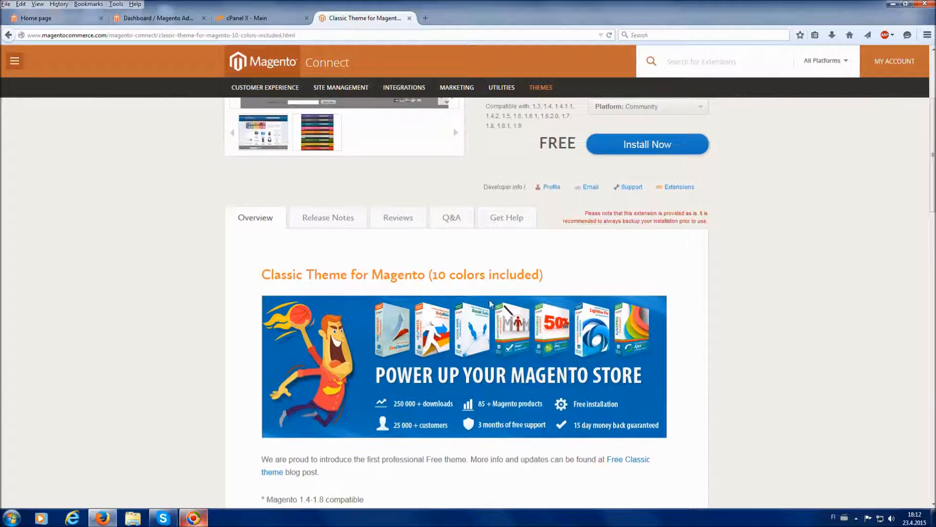
scroll(754, 305, "up", 2)
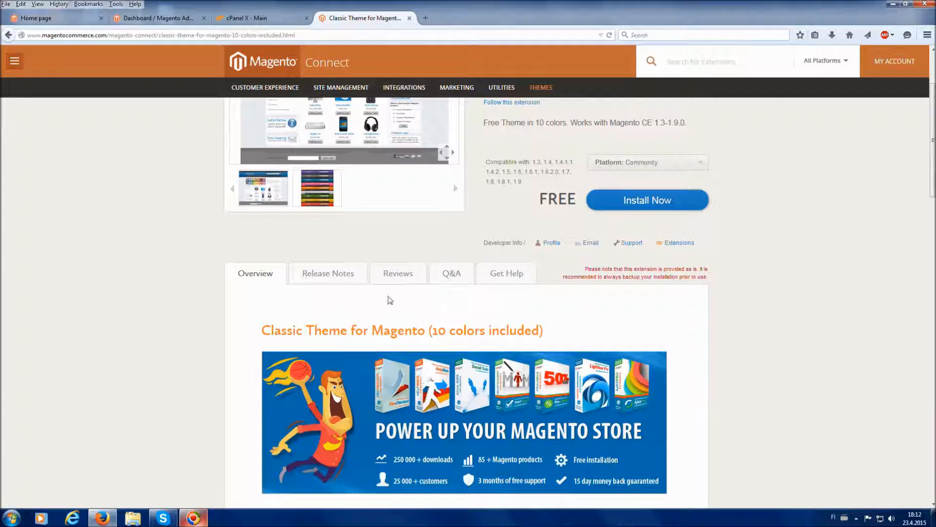
left_click(354, 283)
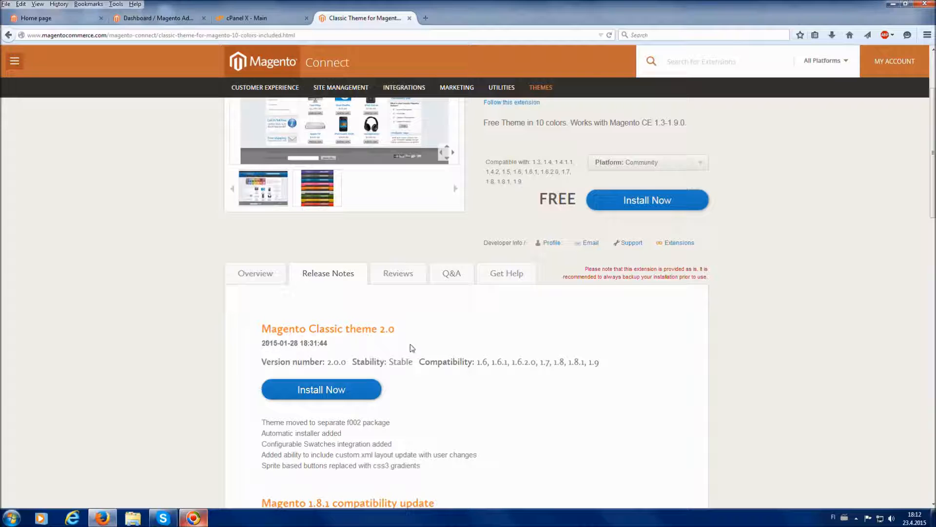
left_click_drag(588, 364, 603, 368)
left_click(531, 347)
scroll(534, 369, "up", 2)
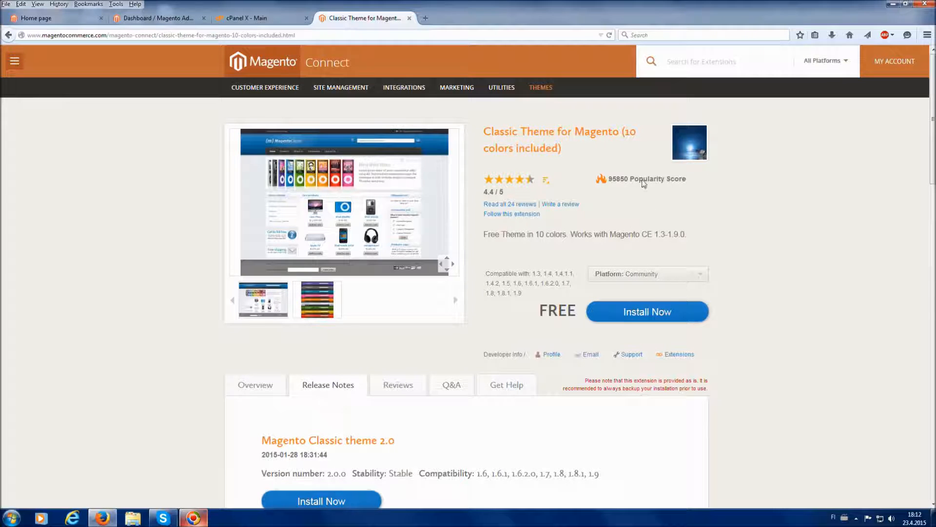
Request the Classic Theme's extension key for the Community platform and Magento Connect 2.0, accepting the extension license agreement
left_click(658, 274)
left_click(656, 274)
left_click(648, 314)
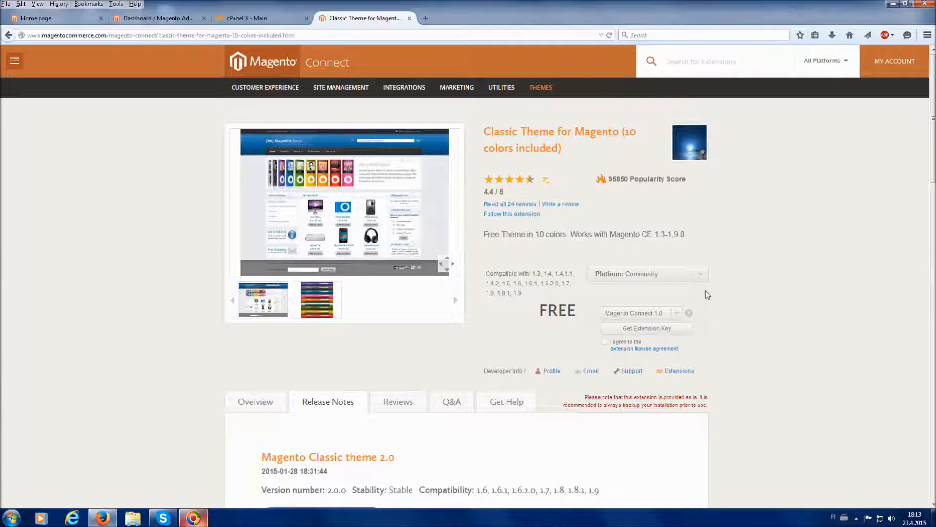
left_click(658, 312)
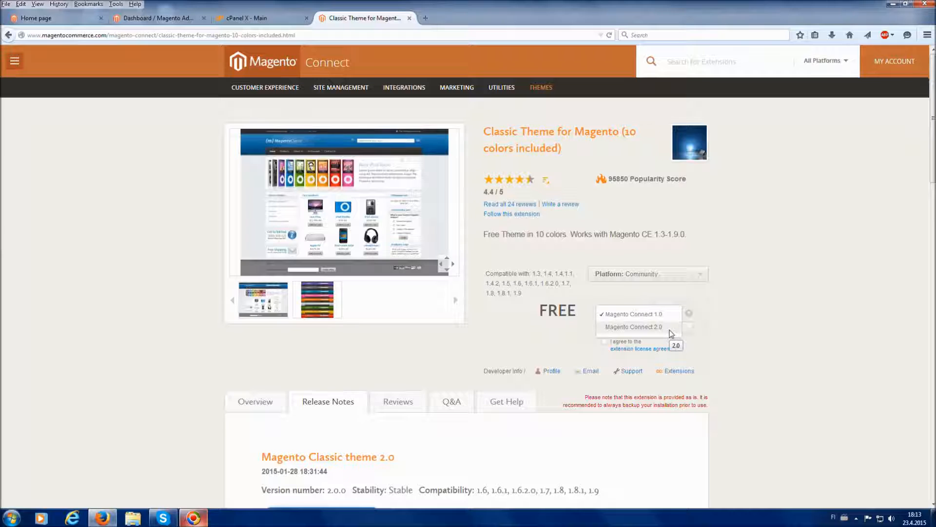
left_click(670, 330)
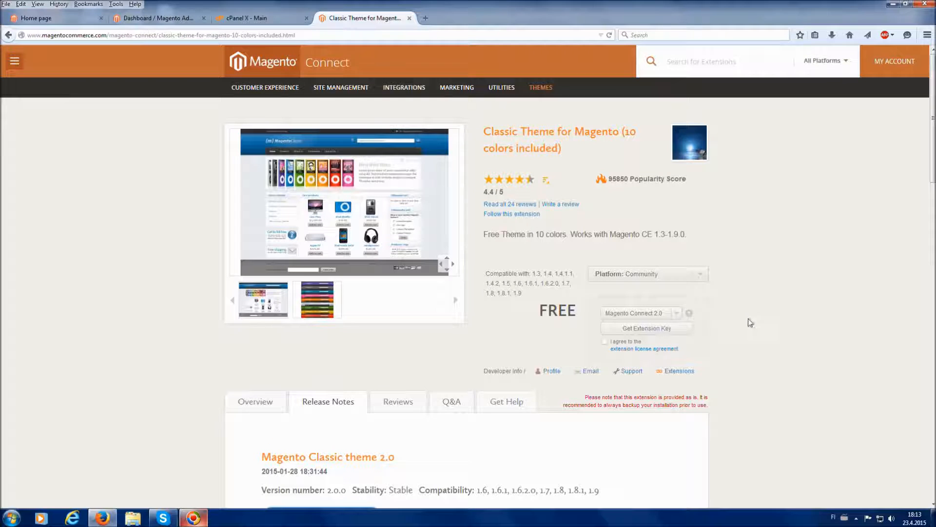
left_click(605, 342)
left_click(680, 328)
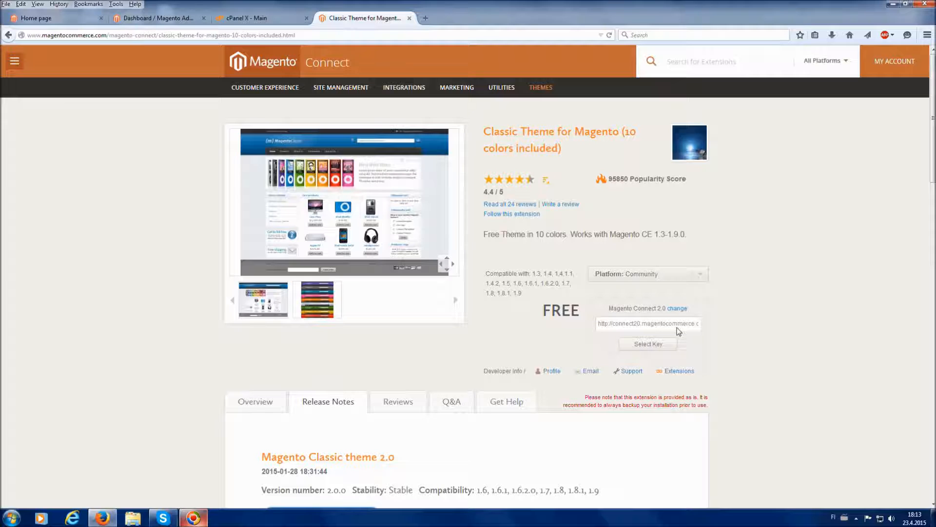
Copy the Classic Theme's generated extension key
left_click(651, 325)
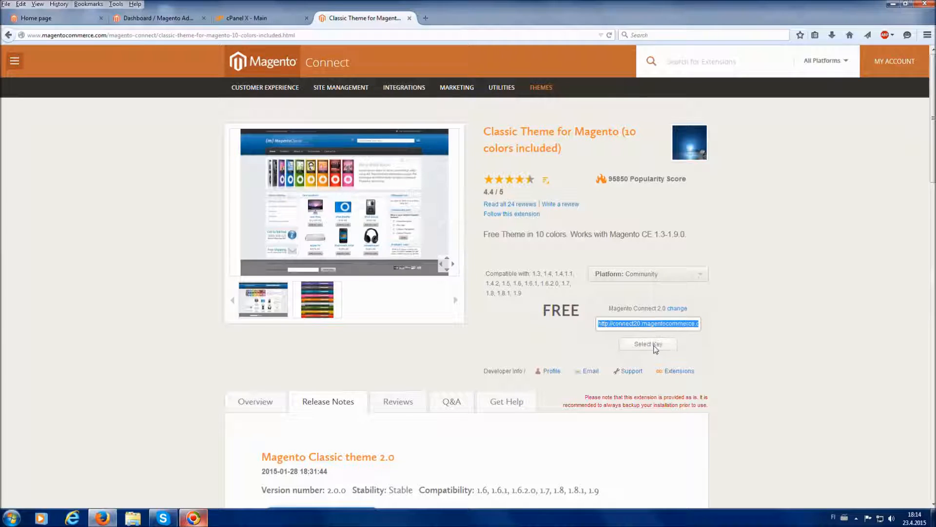
right_click(651, 325)
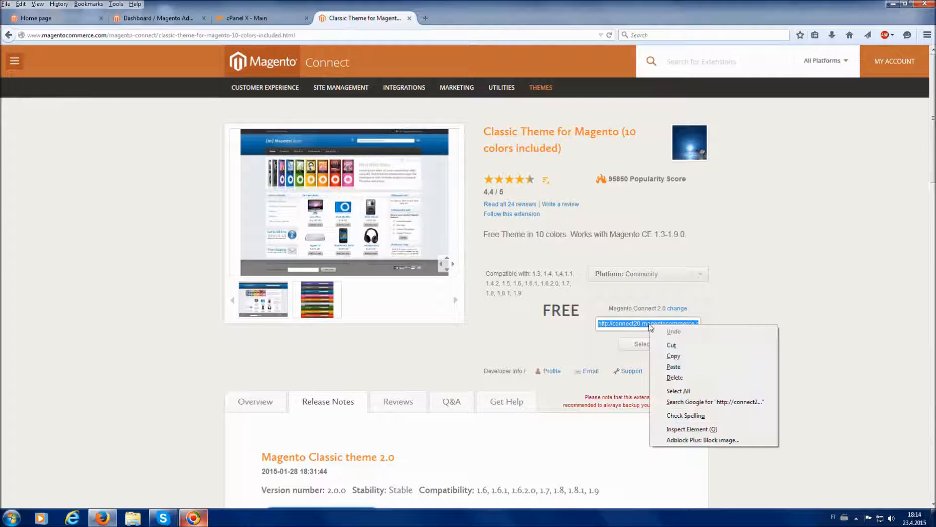
left_click(677, 357)
left_click(446, 240)
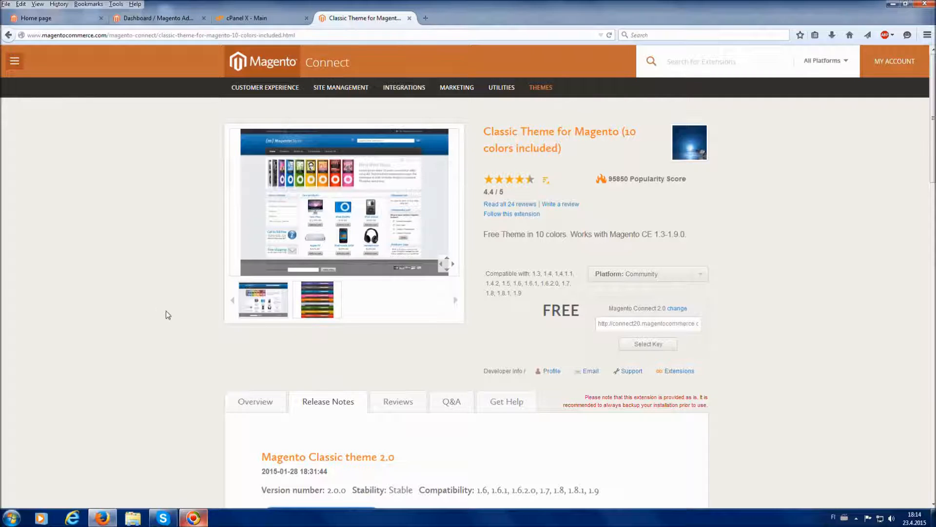
Open Magento Connect Manager from the store's admin panel in a new browser tab and switch to it
left_click(166, 18)
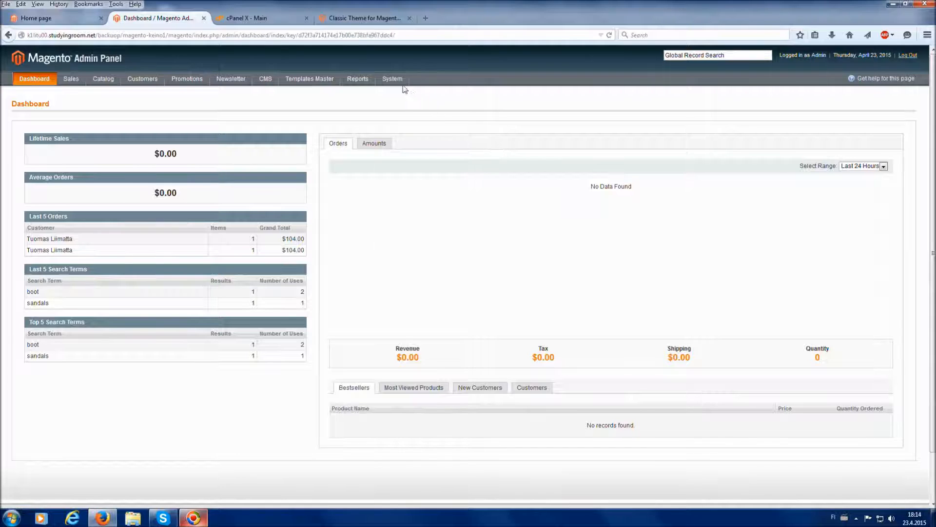
mouse_move(401, 84)
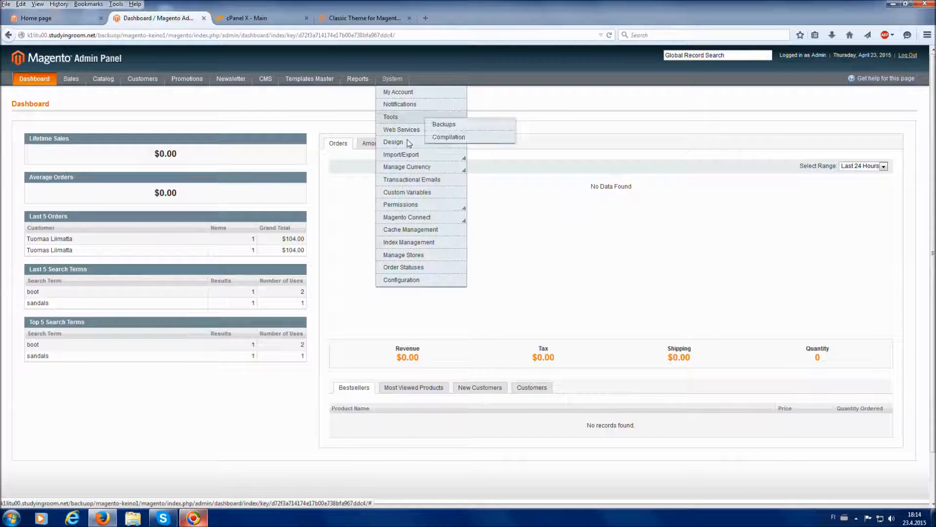
mouse_move(414, 217)
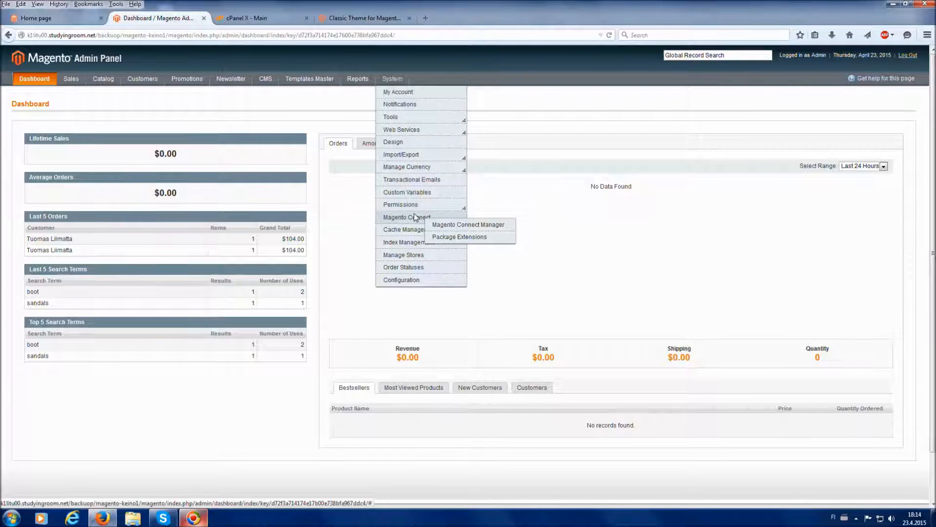
right_click(447, 224)
left_click(478, 231)
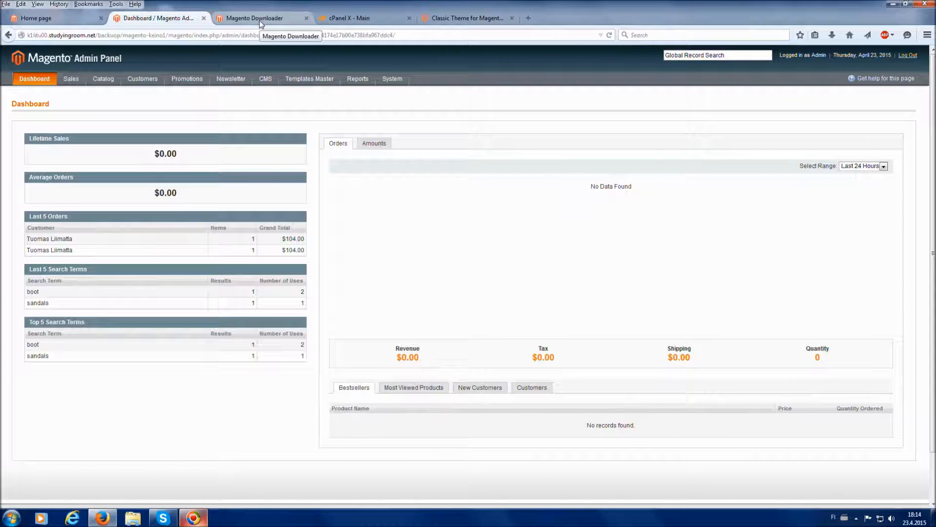
left_click(260, 21)
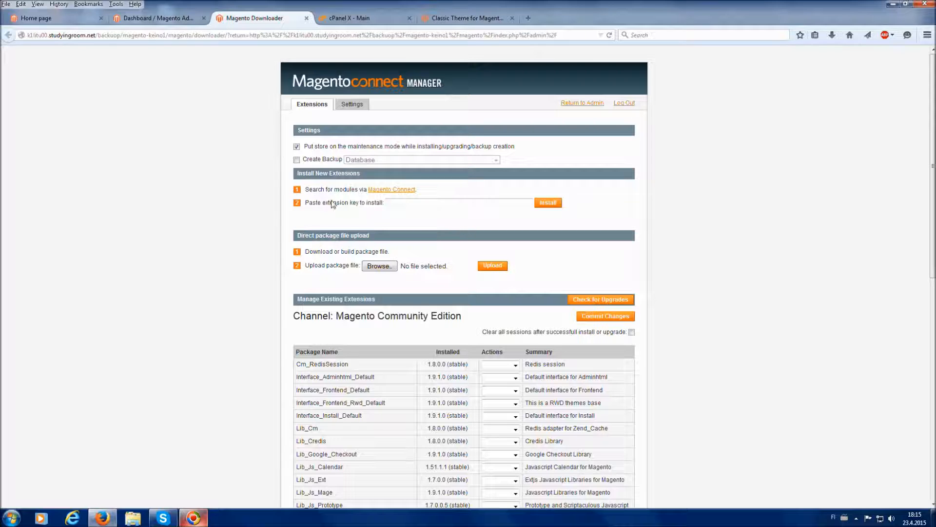
Paste the copied extension key into Magento Connect Manager, install magento_classic_theme_free and proceed past the dependency check
right_click(396, 205)
left_click(423, 248)
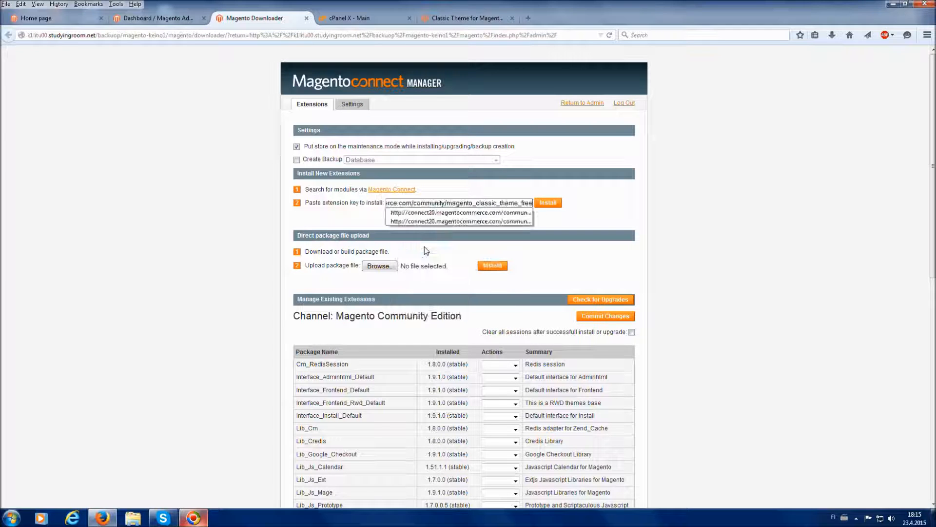
left_click(610, 209)
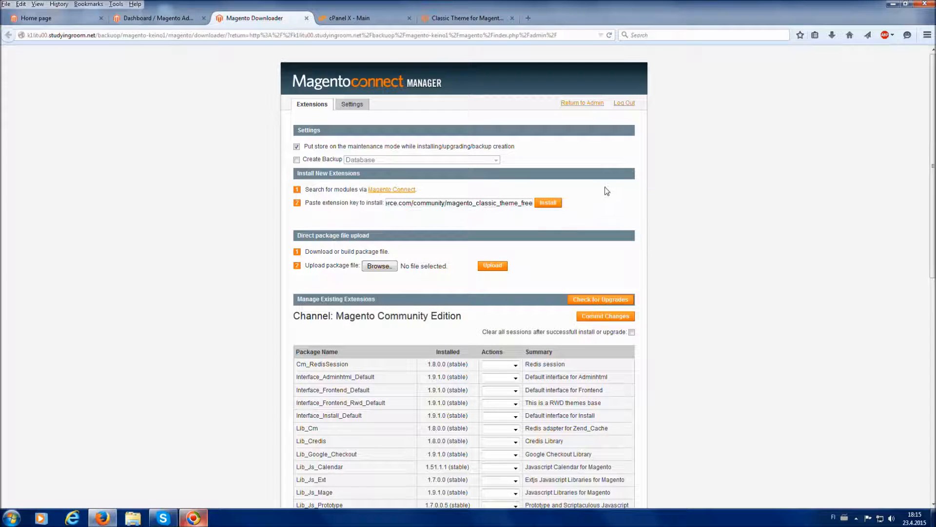
left_click(548, 203)
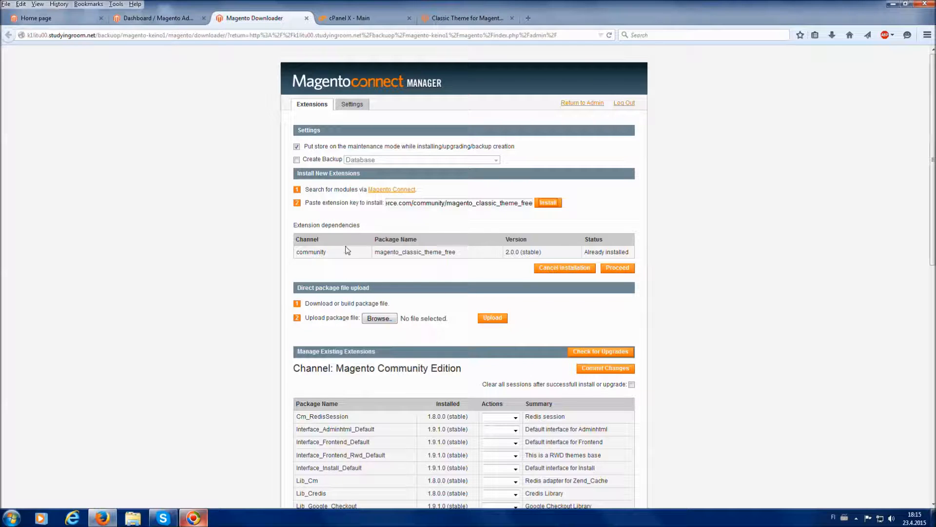
left_click(625, 271)
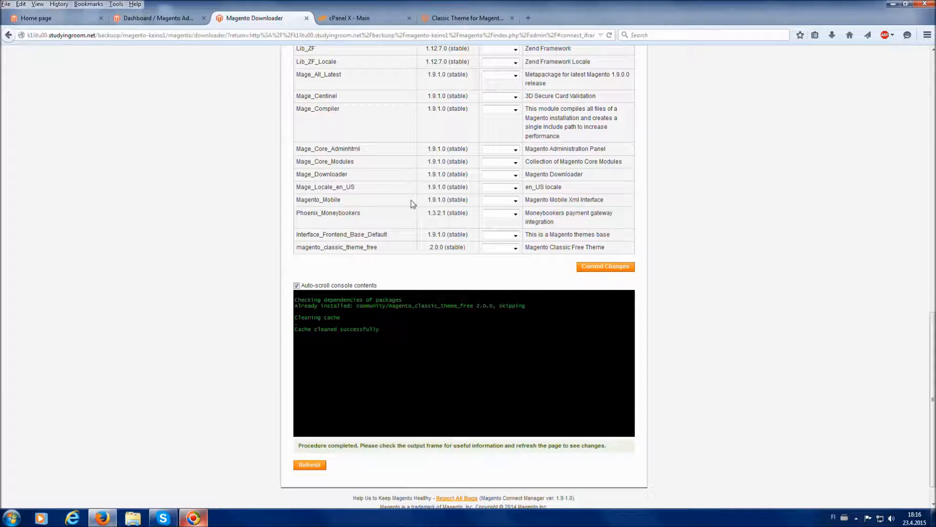
Check the actions available for Magento_Mobile and magento_classic_theme_free in the installed extensions list without choosing any
left_click(494, 201)
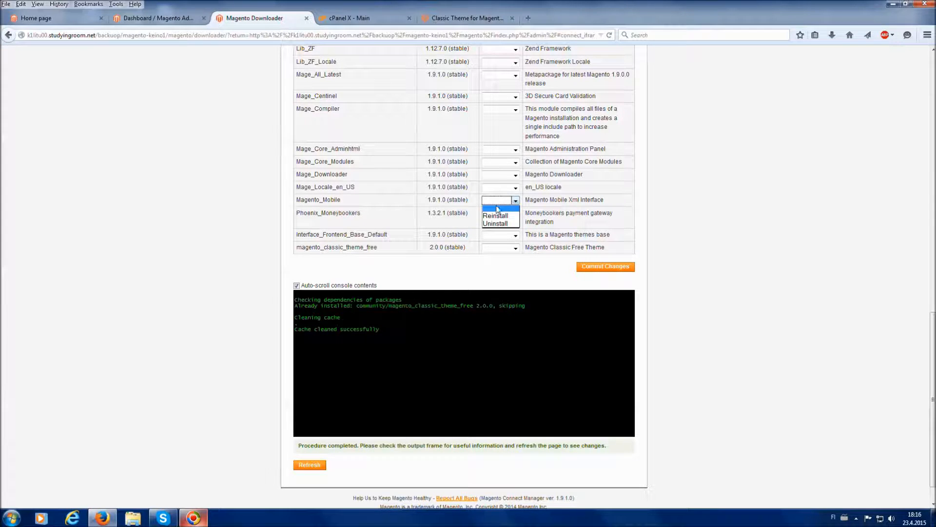
left_click(368, 204)
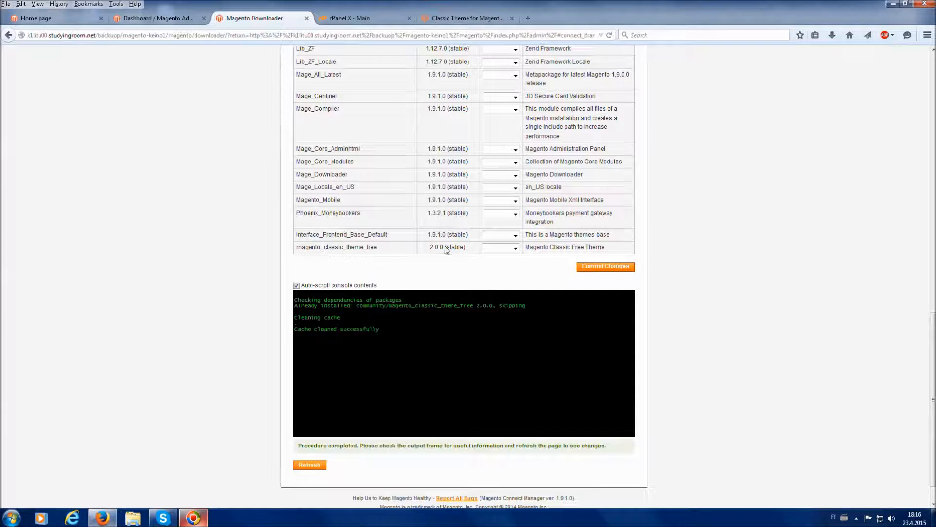
left_click(511, 247)
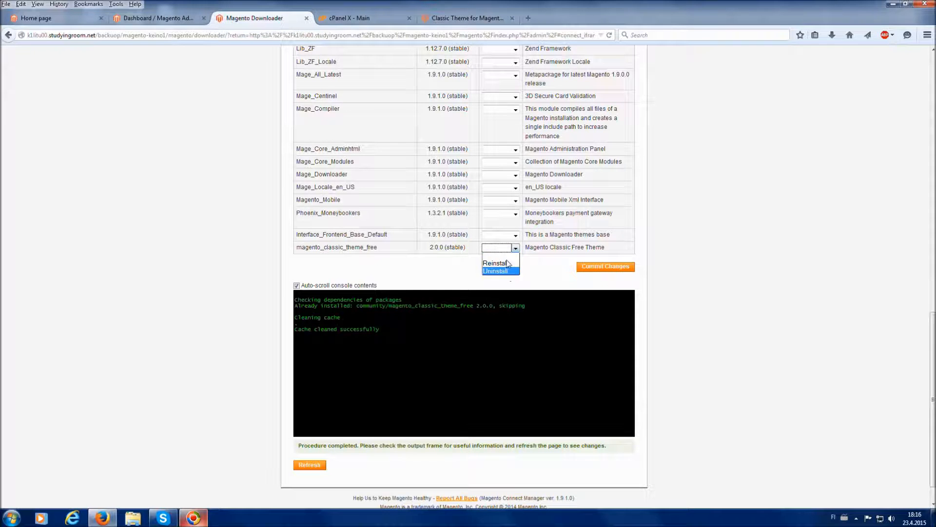
left_click(595, 243)
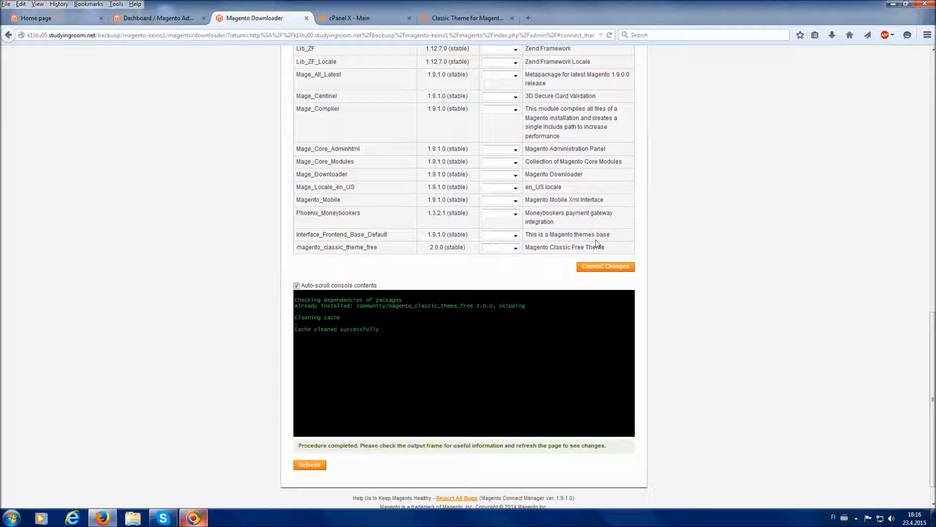
scroll(624, 219, "up", 2)
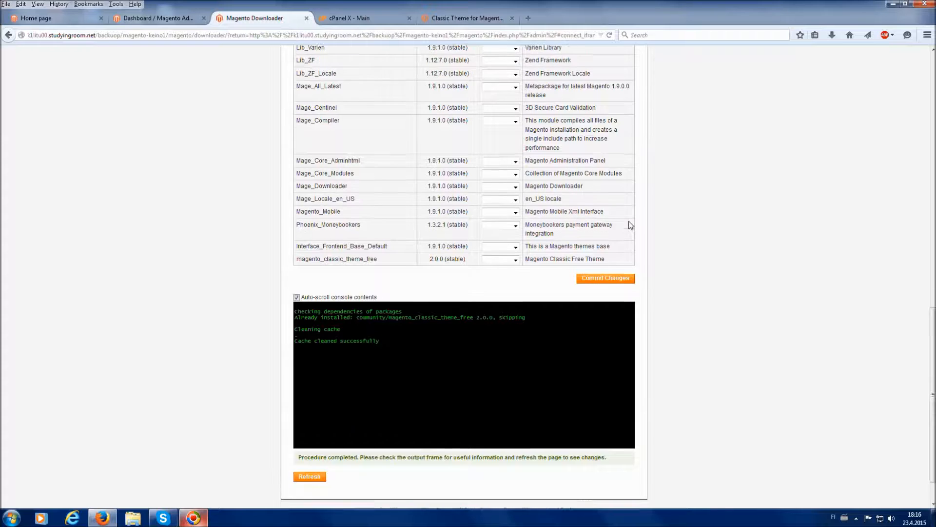
scroll(611, 123, "down", 2)
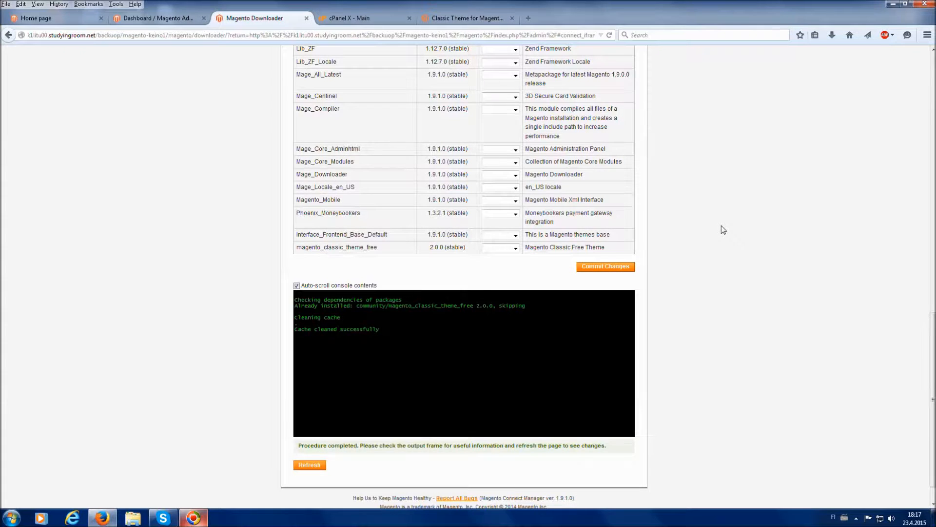
Return to the Magento admin dashboard in its own browser tab
scroll(724, 232, "up", 15)
scroll(724, 232, "up", 1)
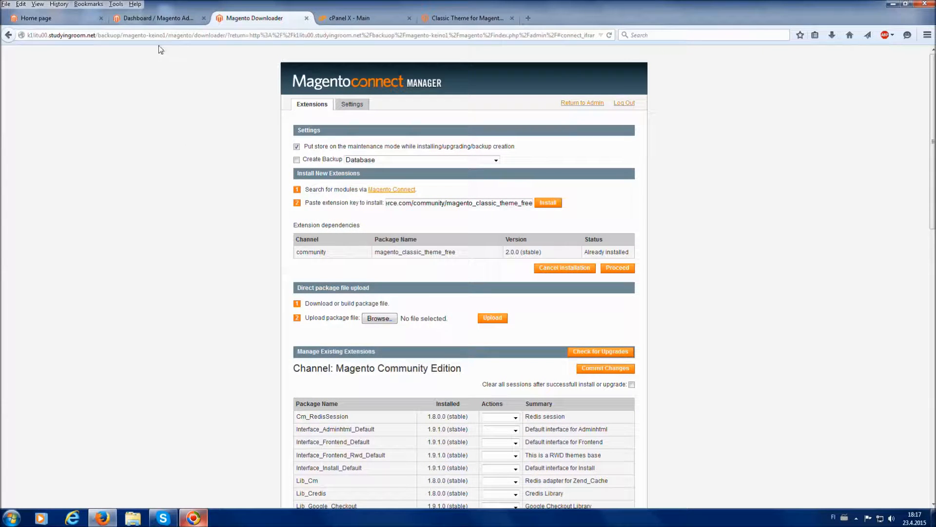
left_click(176, 19)
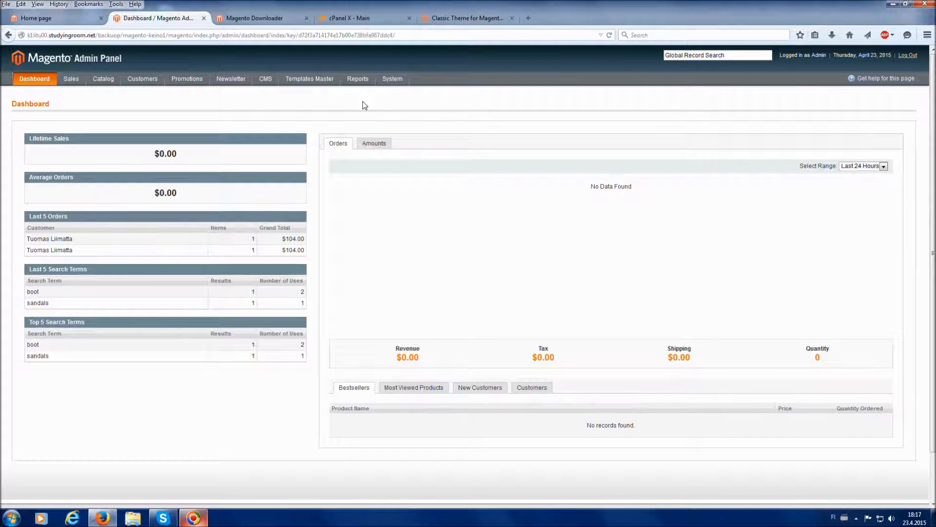
Start a new design change in the store's system design settings and check the available custom designs without choosing one
mouse_move(397, 83)
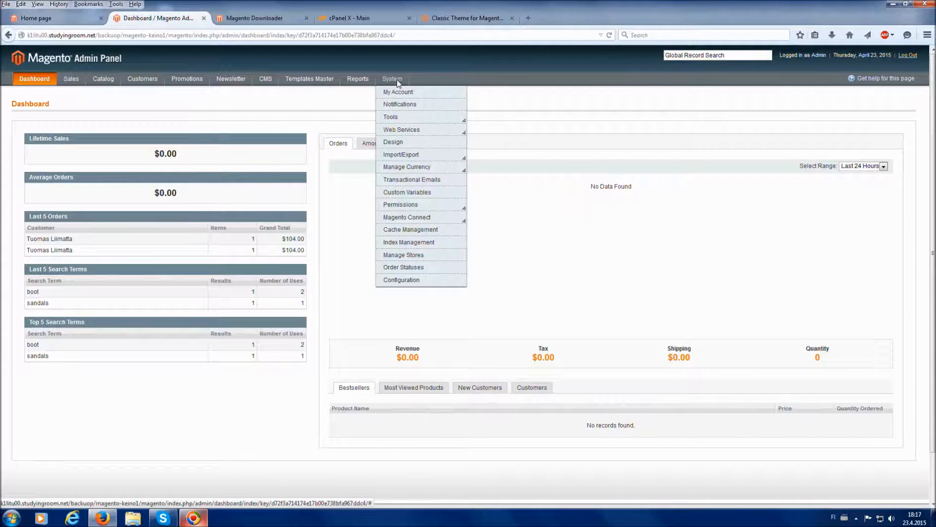
left_click(400, 143)
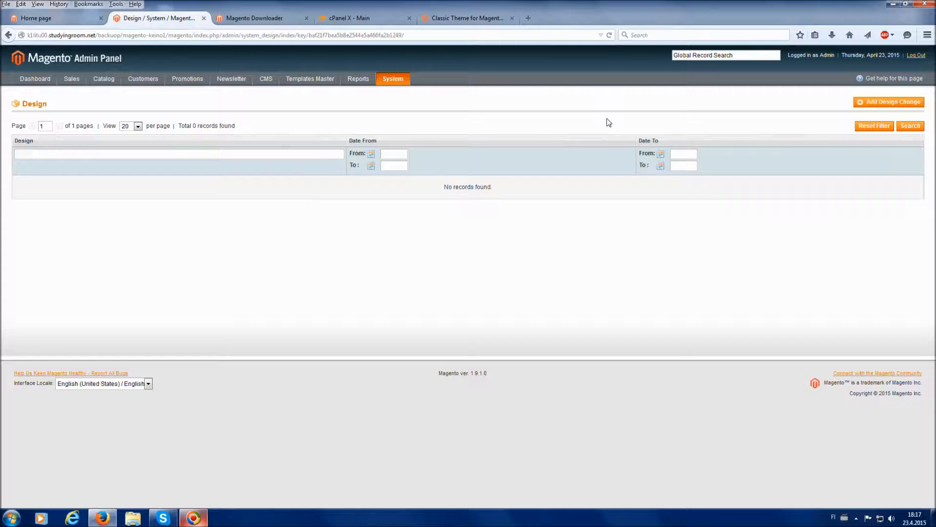
left_click(859, 101)
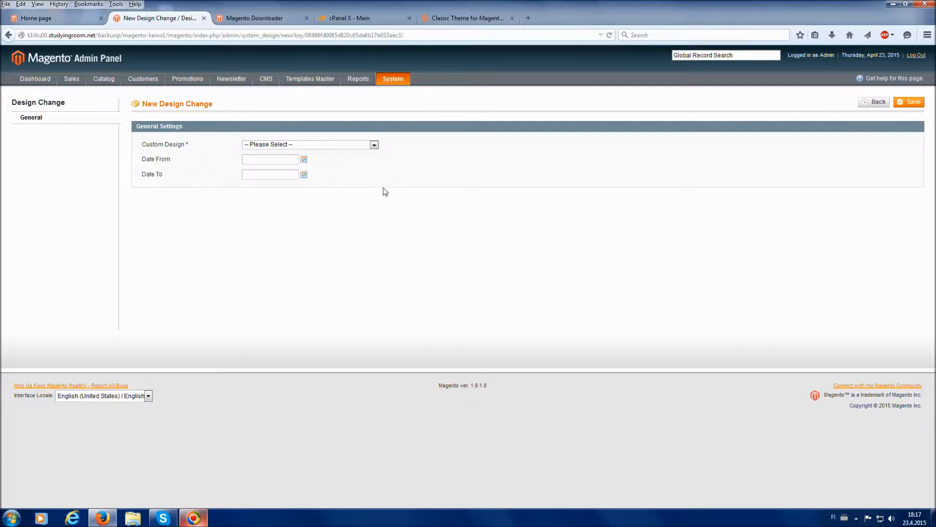
left_click(362, 145)
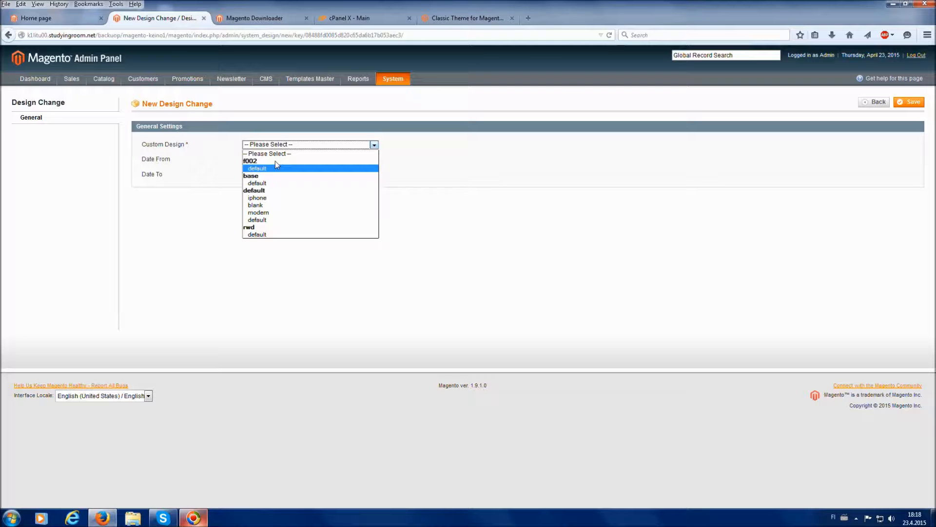
left_click(519, 151)
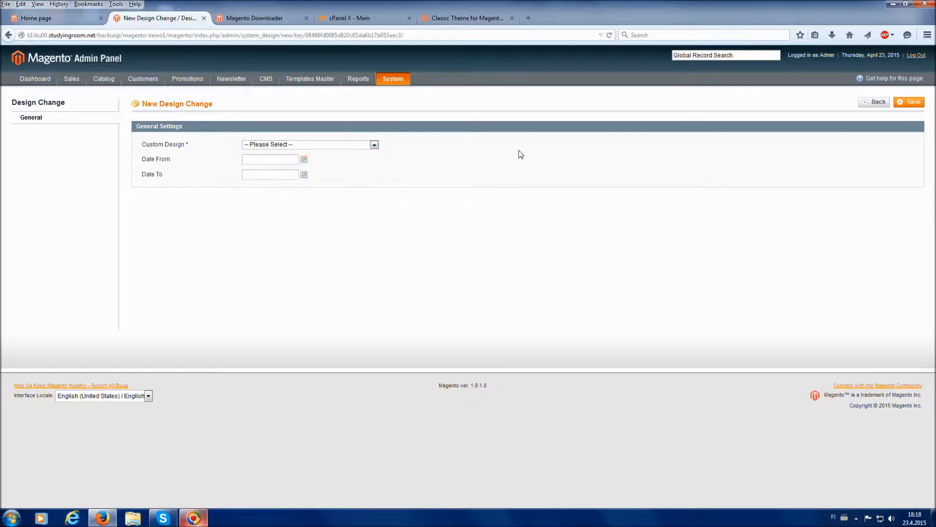
Check the Magento Classic theme 2.0 release notes on the Magento Connect page for the theme's package name
left_click(452, 19)
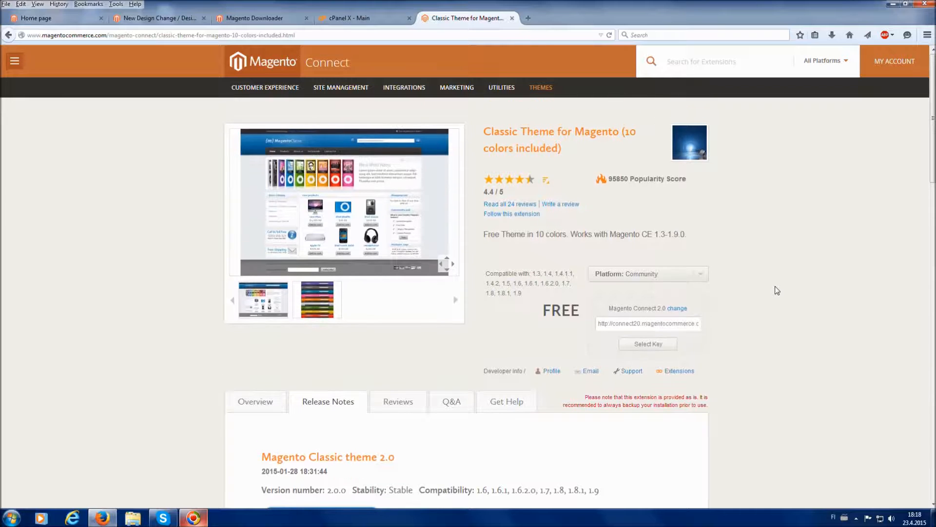
scroll(776, 291, "down", 5)
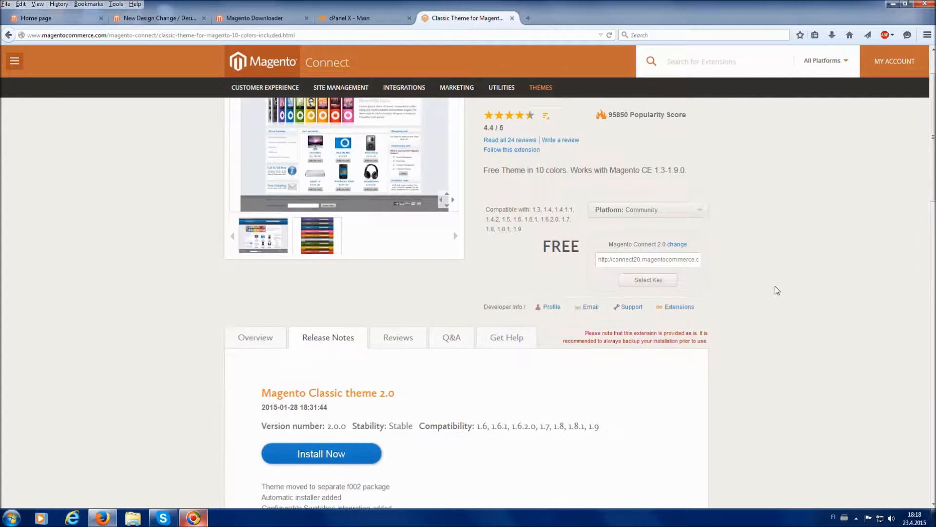
left_click_drag(347, 383, 386, 390)
left_click(440, 389)
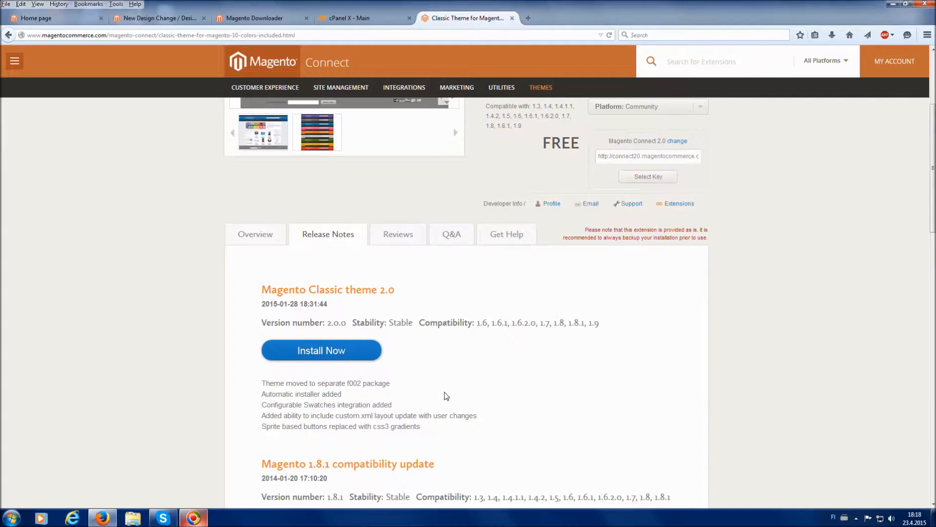
scroll(447, 397, "up", 5)
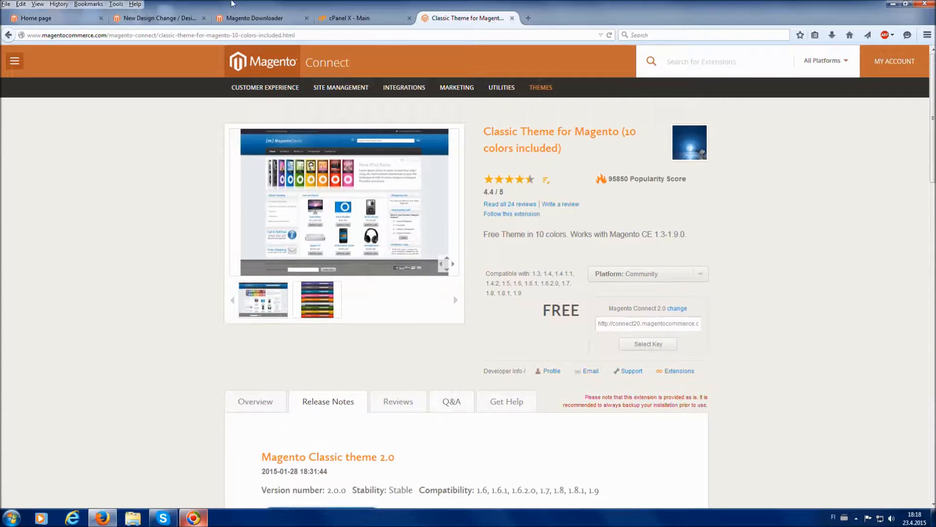
Return to the new design change, set its custom design to default under f002, and save it
left_click(148, 21)
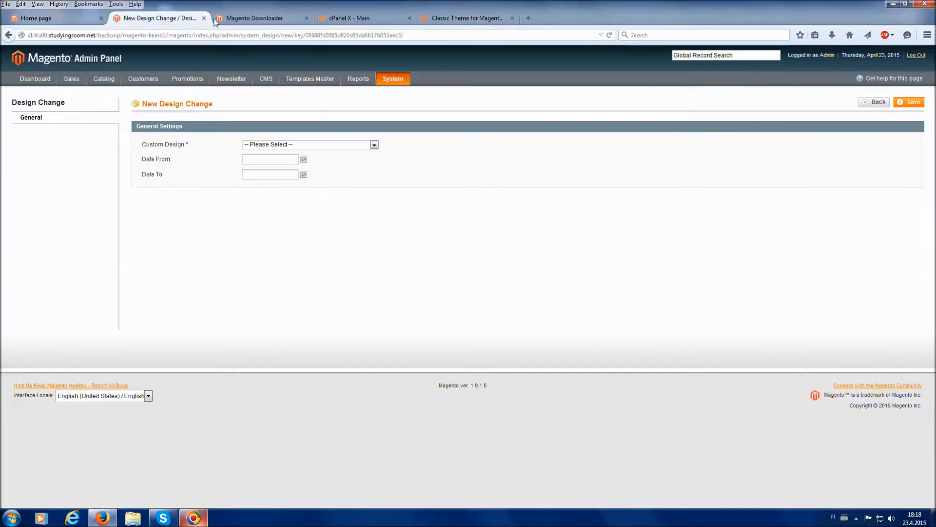
left_click(360, 147)
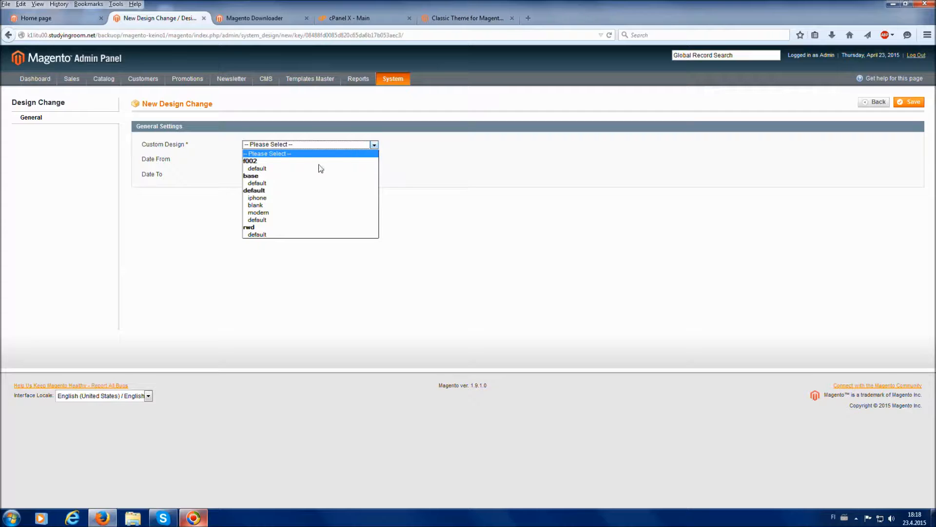
left_click(303, 168)
left_click(492, 181)
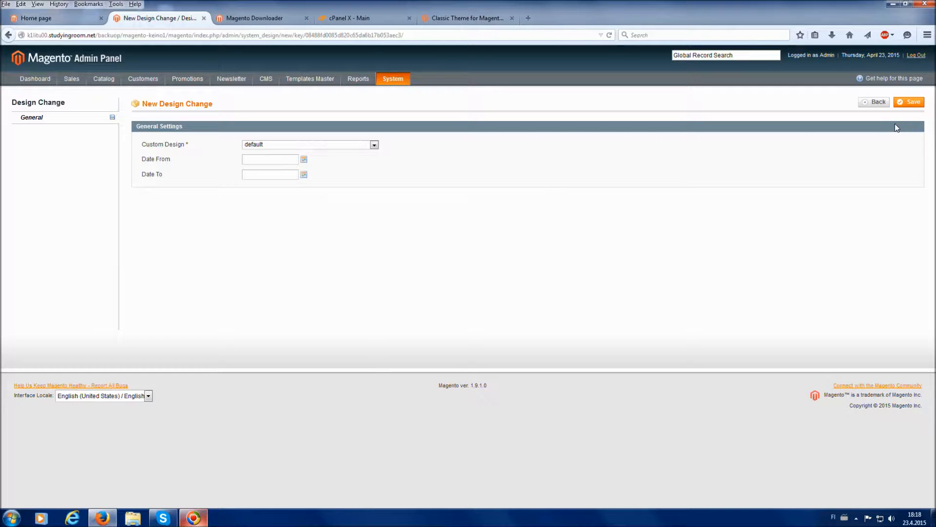
left_click(913, 104)
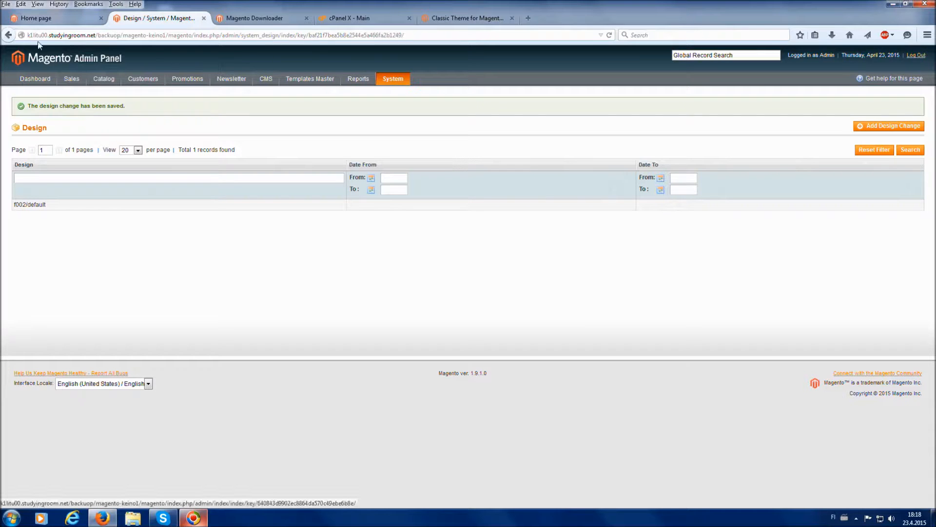
Reload the storefront home page, view the Shoes category under Products, and return to the home page
left_click(45, 22)
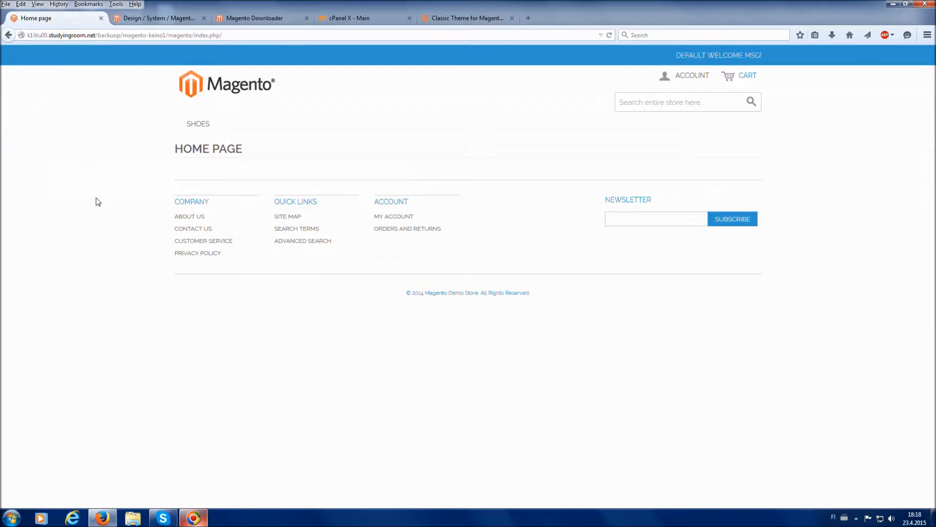
key("F5")
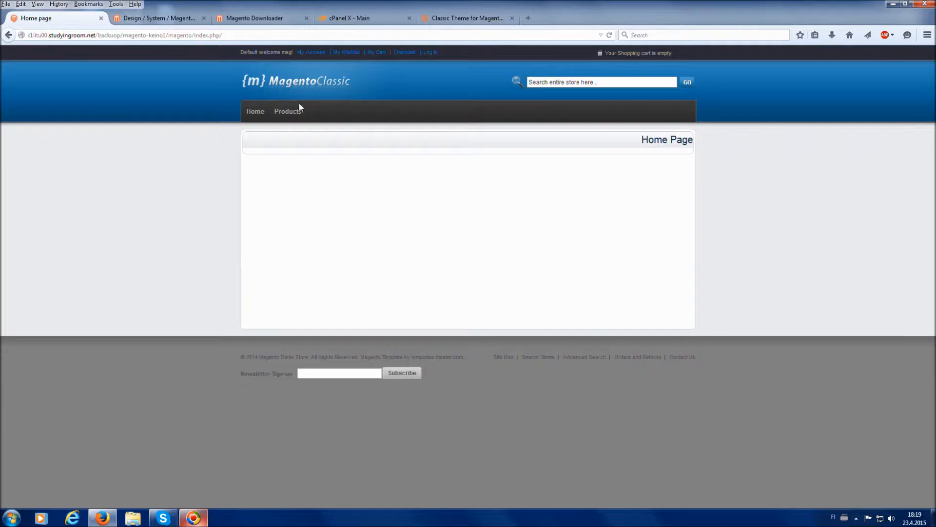
mouse_move(298, 112)
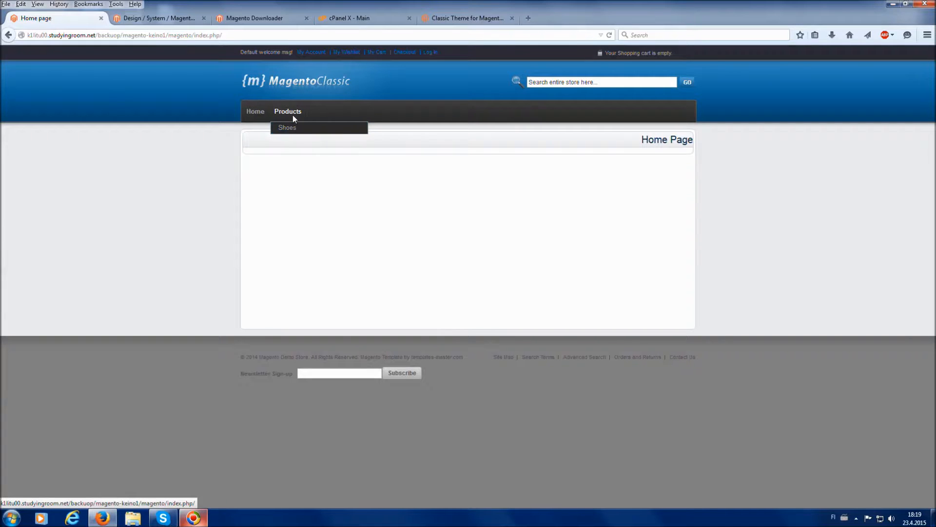
left_click(292, 112)
left_click(295, 126)
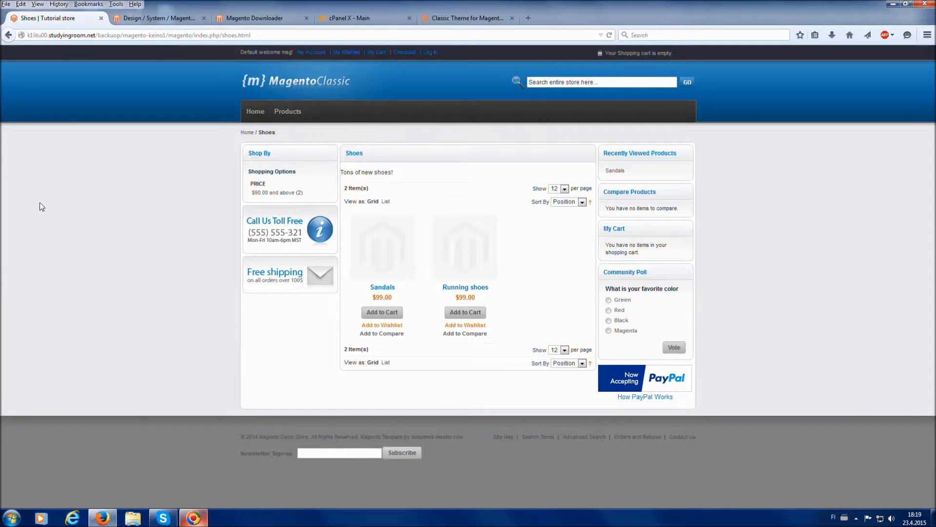
left_click(249, 81)
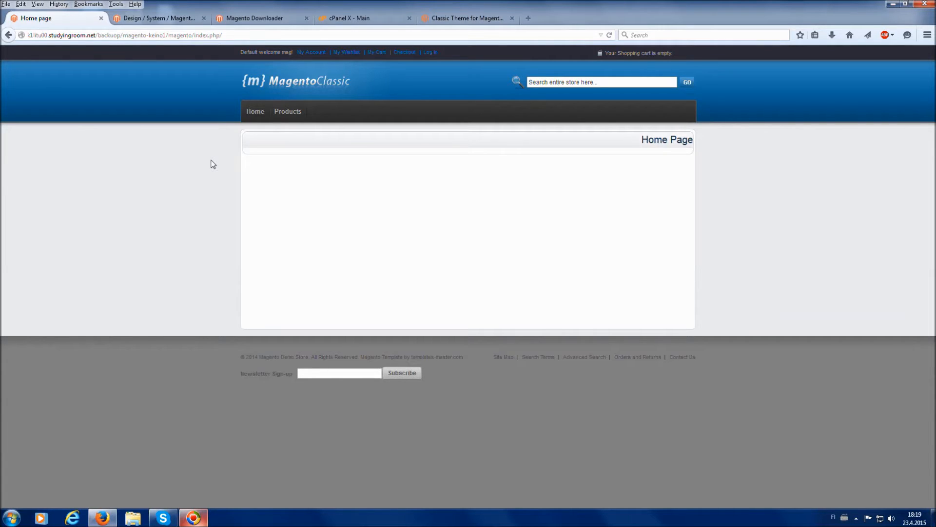
Edit the f002/default design change in the admin panel, set its custom design to default under rwd, and save it
left_click(170, 20)
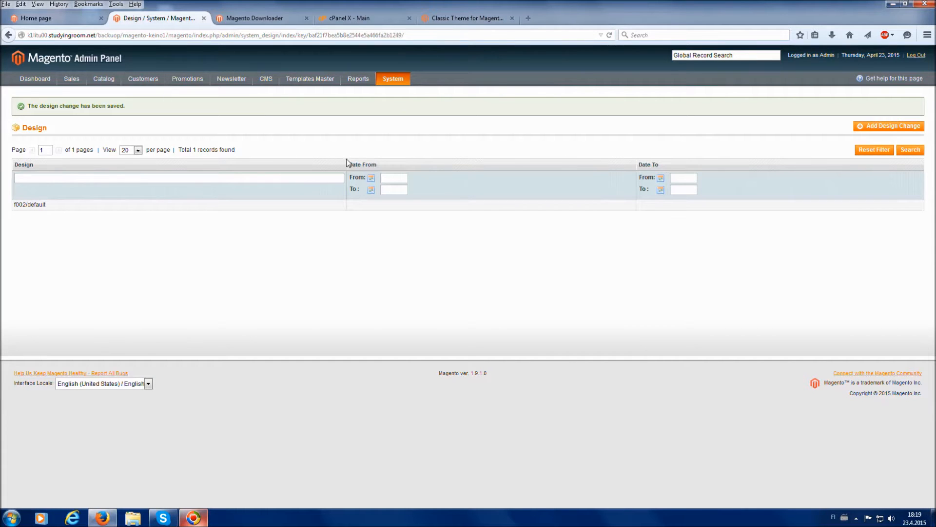
left_click(414, 205)
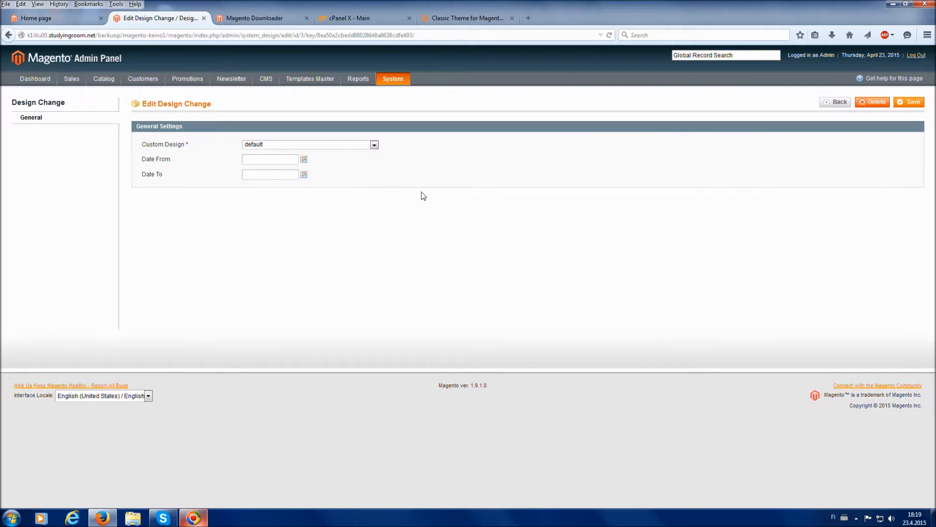
left_click(357, 145)
left_click(262, 235)
left_click(914, 104)
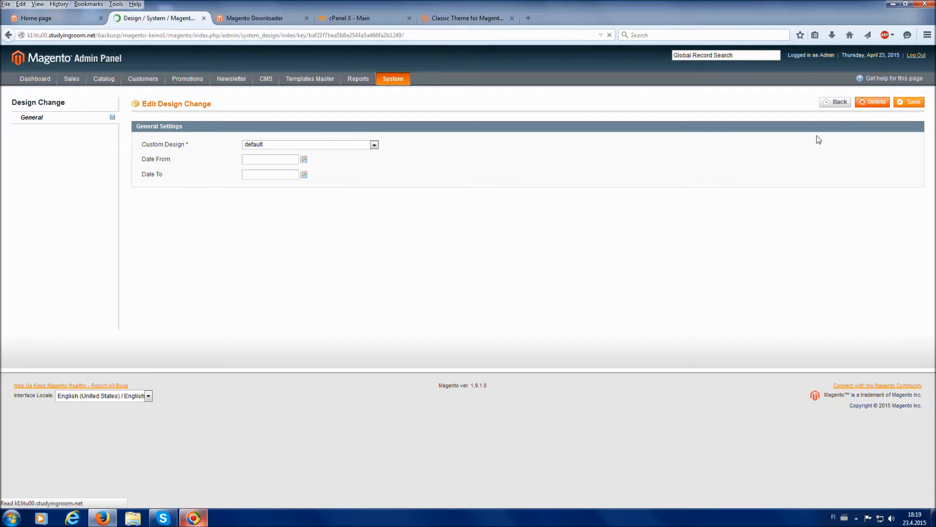
Switch back to the storefront home page and reload it to check the changed design
left_click(35, 20)
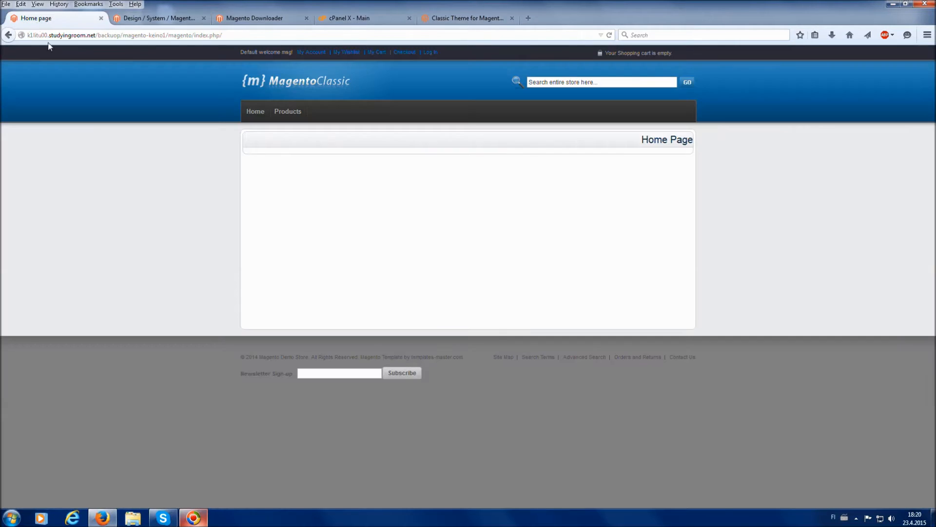
key("F5")
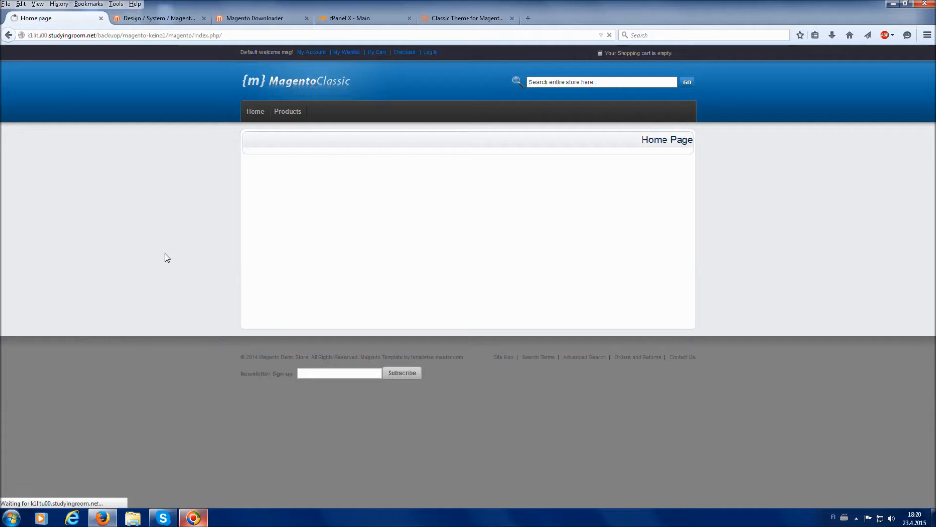